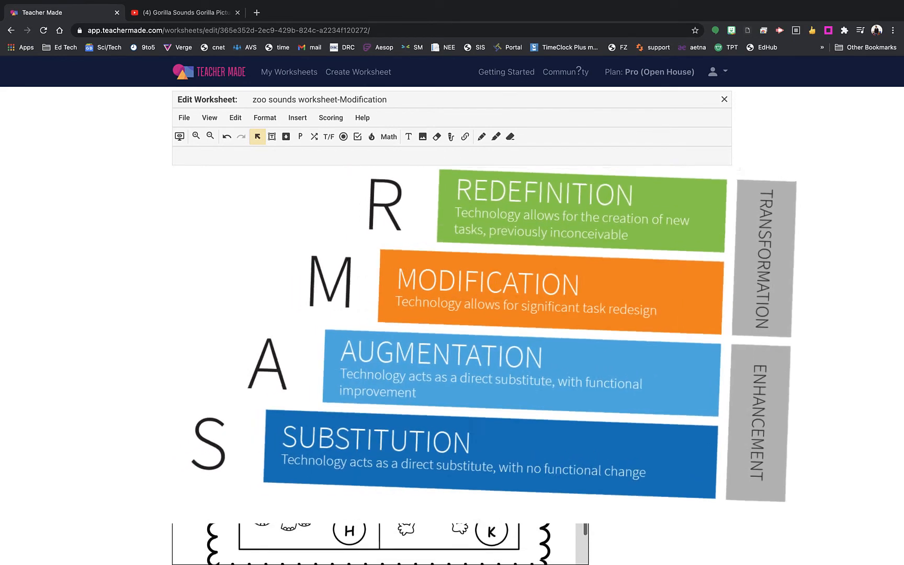
# Look over the Zoo Animals beginning sounds worksheet, from the name field down to the last animal row
pyautogui.scroll(-1, 558, 386)
pyautogui.scroll(1, 557, 387)
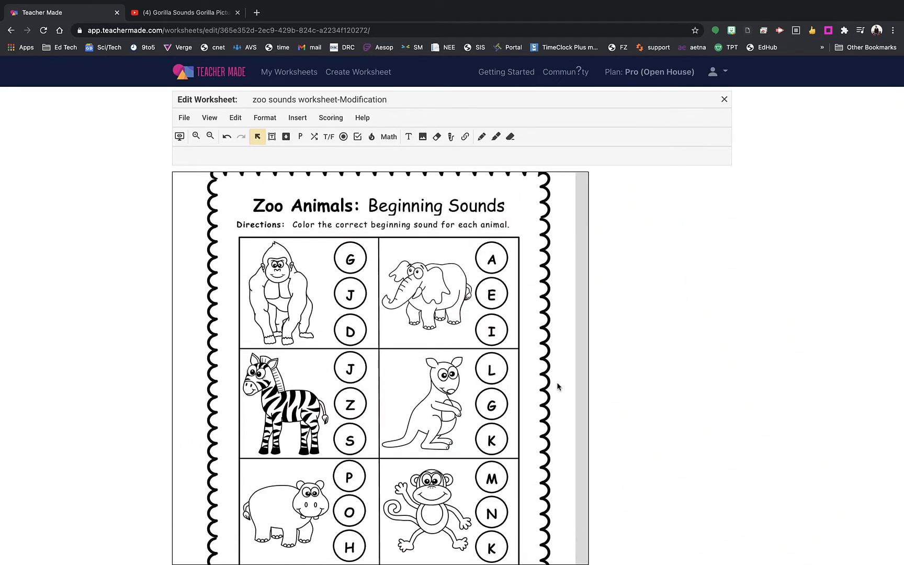
pyautogui.scroll(1, 558, 387)
pyautogui.scroll(-2, 557, 386)
pyautogui.scroll(-1, 557, 387)
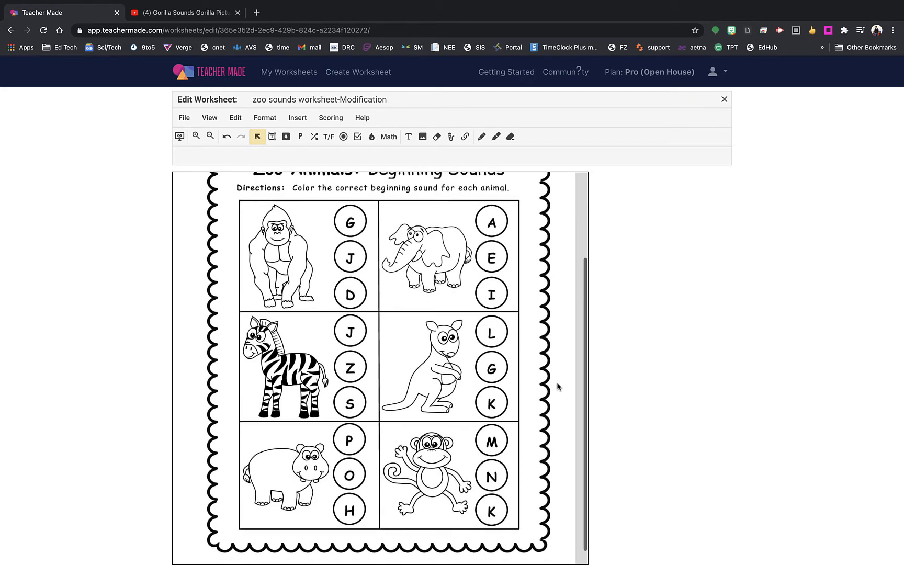
pyautogui.scroll(2, 558, 387)
pyautogui.scroll(-1, 558, 387)
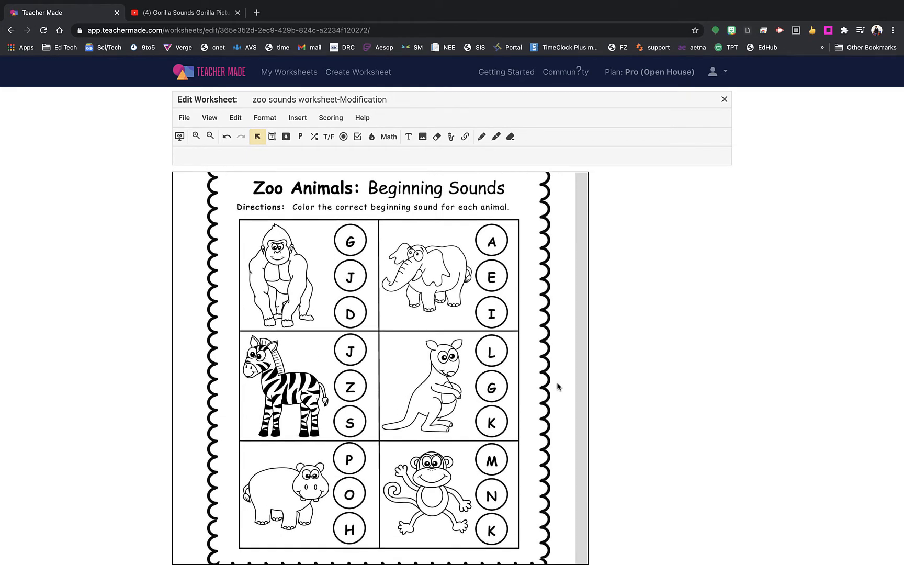
pyautogui.scroll(2, 558, 386)
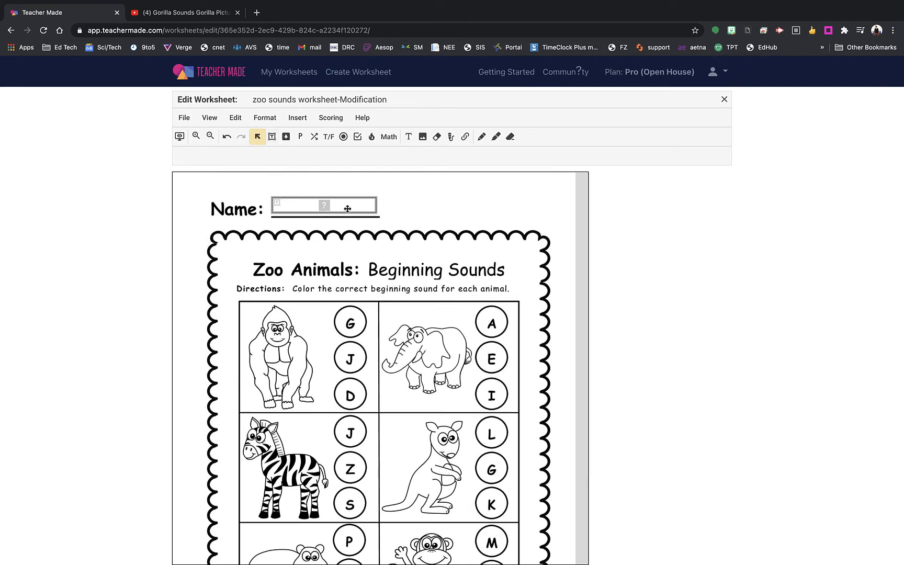
pyautogui.scroll(-1, 559, 266)
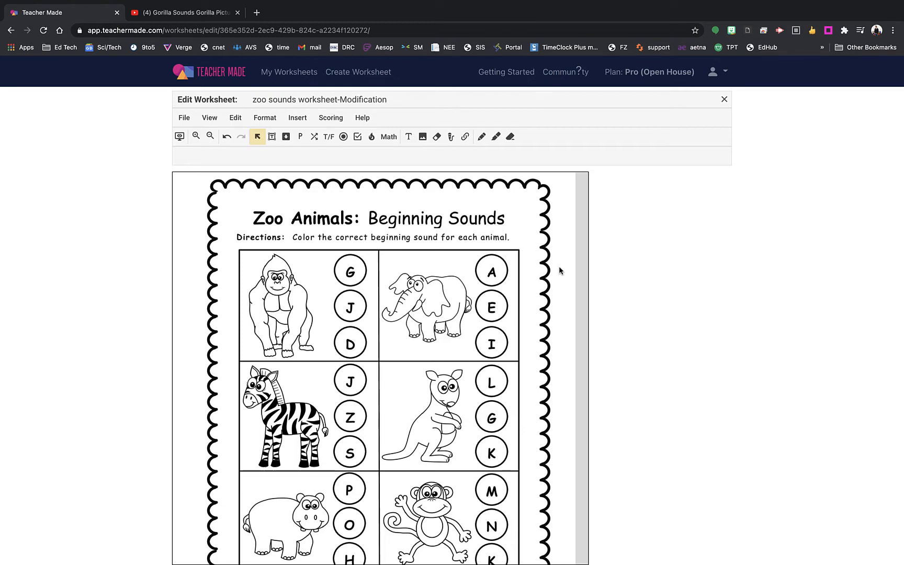
pyautogui.scroll(-1, 559, 268)
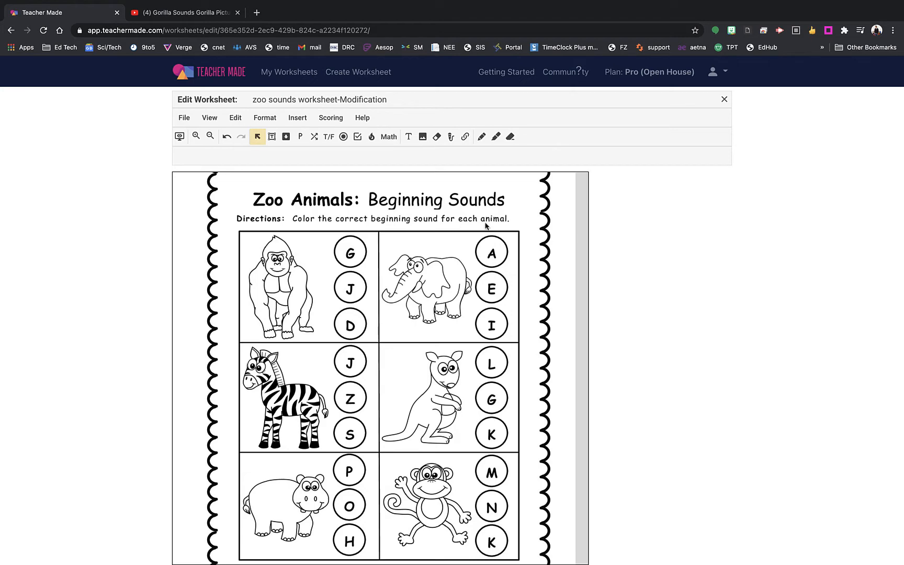
# Insert an audio element beside the "Zoo Animals" title, record a voice clip, and attach it to the worksheet
pyautogui.click(451, 138)
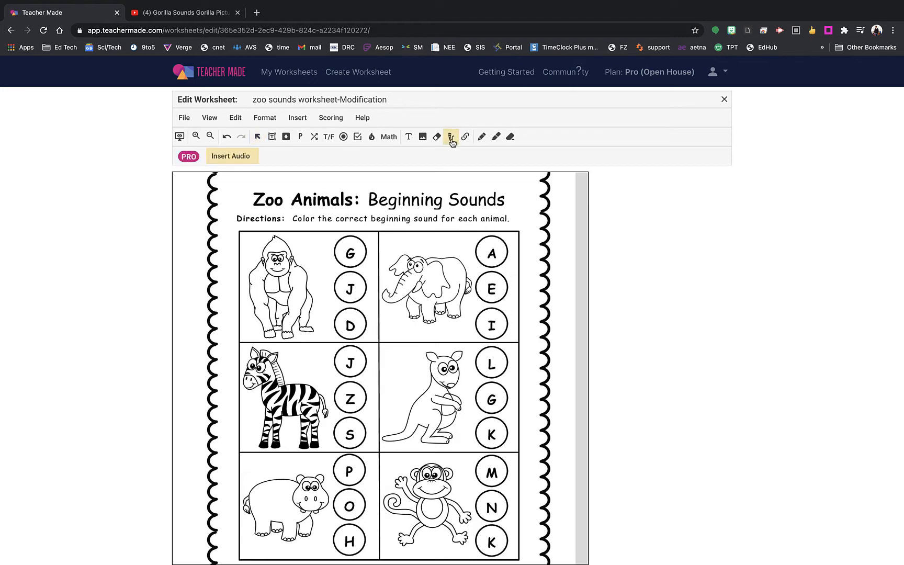
pyautogui.click(235, 199)
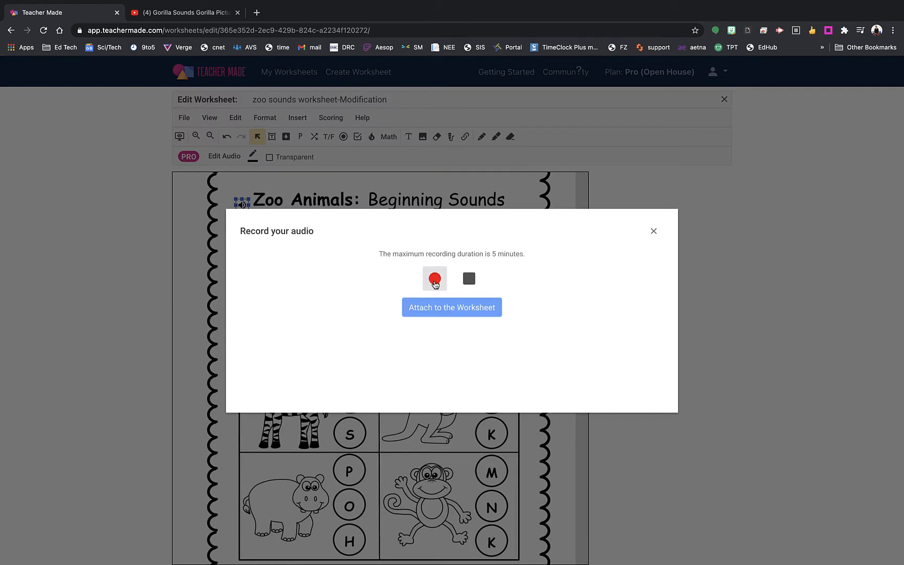
pyautogui.click(434, 279)
pyautogui.click(470, 281)
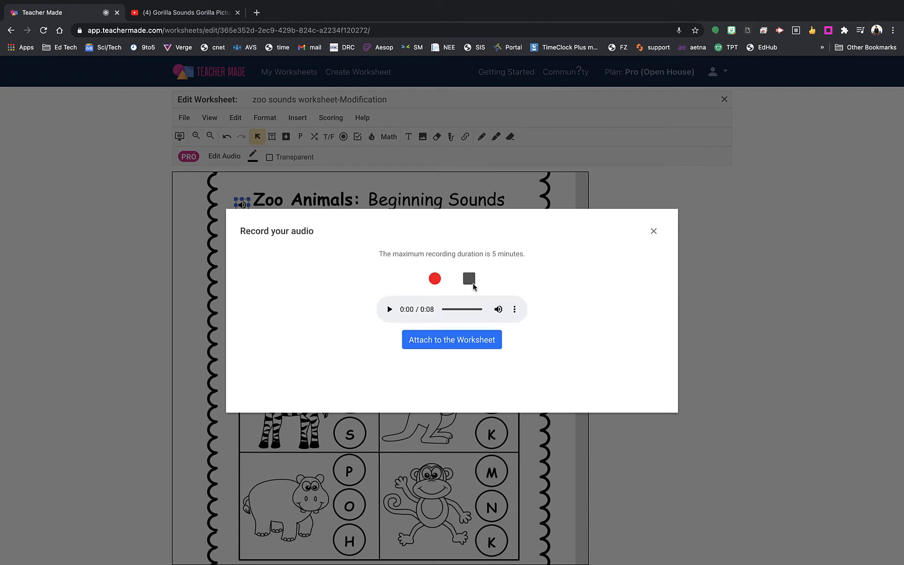
pyautogui.click(445, 345)
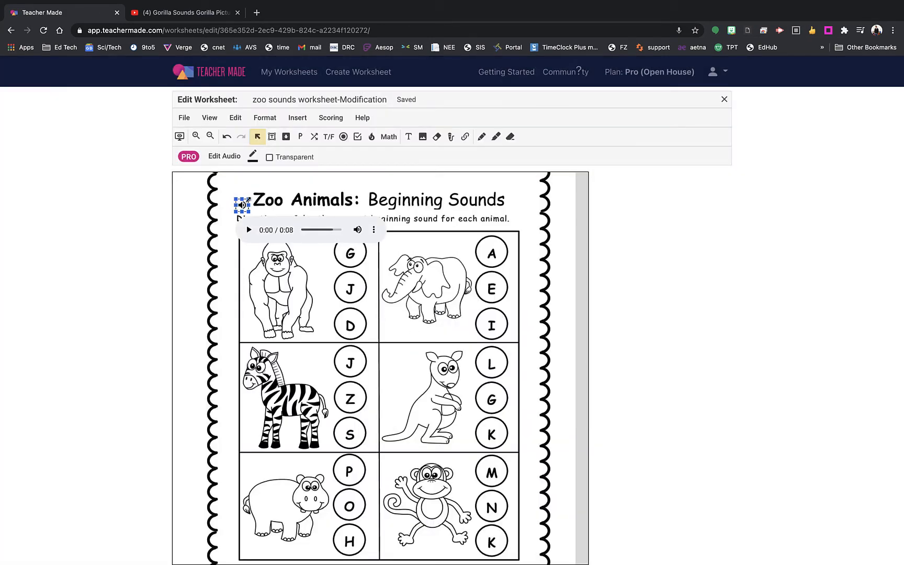
# Move the title's audio icon slightly away from the heading and play its recording
pyautogui.moveTo(242, 205); pyautogui.dragTo(239, 199)
pyautogui.click(246, 224)
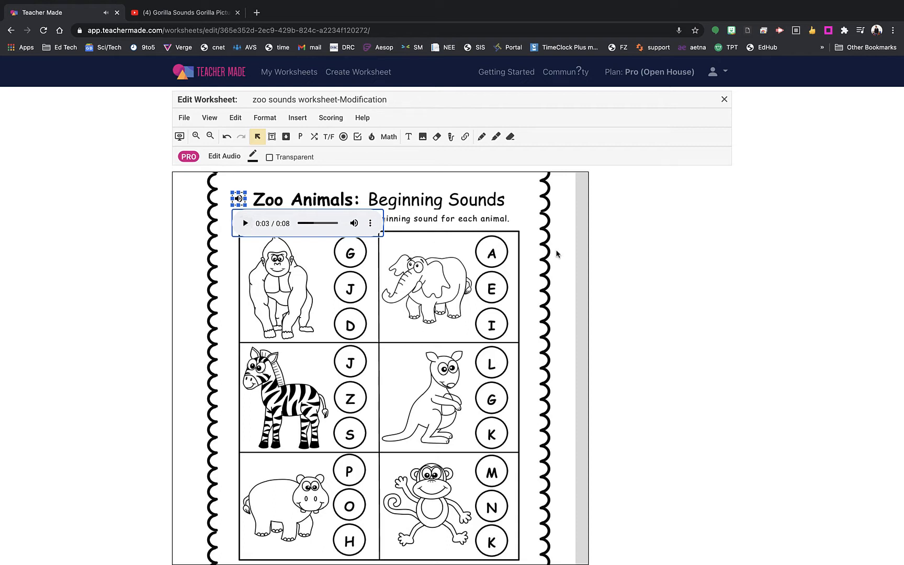
pyautogui.click(571, 267)
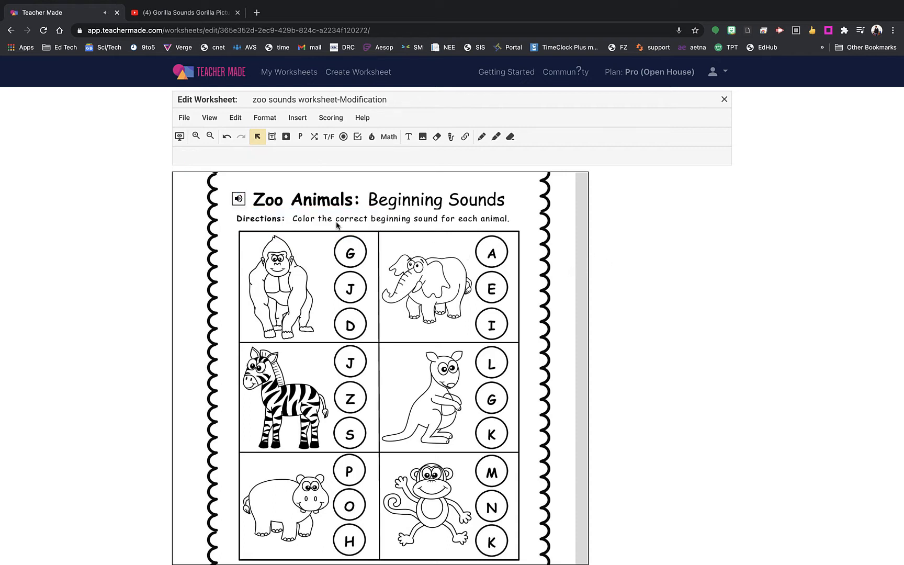
# Cover the directions sentence with a teacher text box reading "Select the correct beginning sound for each animal"
pyautogui.scroll(-1, 537, 293)
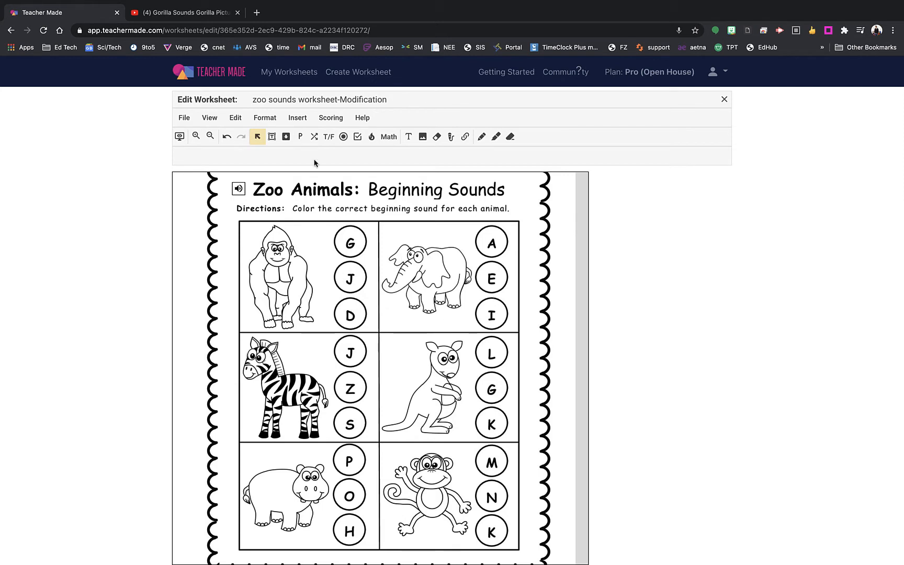
pyautogui.click(409, 137)
pyautogui.moveTo(291, 202); pyautogui.dragTo(511, 215)
pyautogui.doubleClick(468, 211)
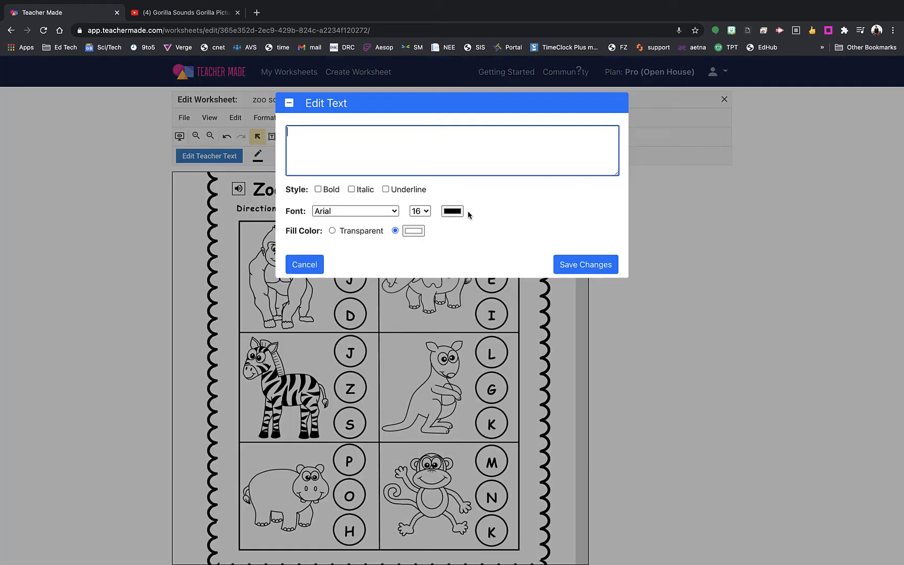
pyautogui.write('Select the correct beginning sound for each animal')
pyautogui.click(574, 269)
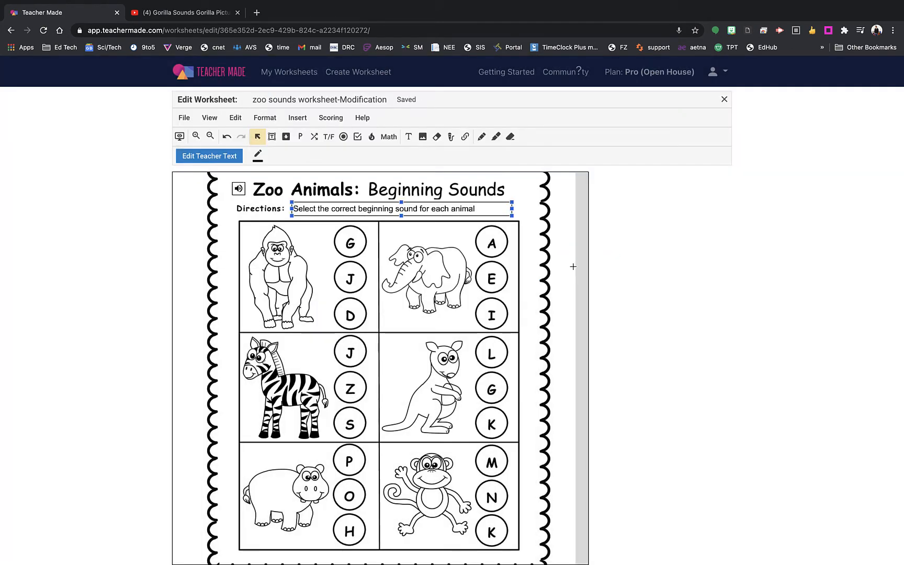
pyautogui.click(567, 269)
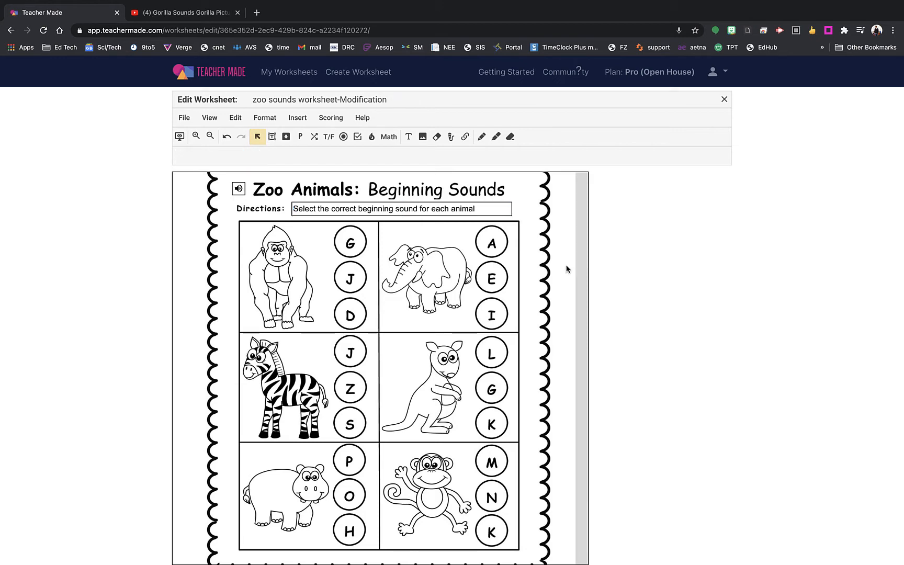
# Insert an audio element between the gorilla and the letter G, record a voice clip, and attach it
pyautogui.scroll(-2, 563, 293)
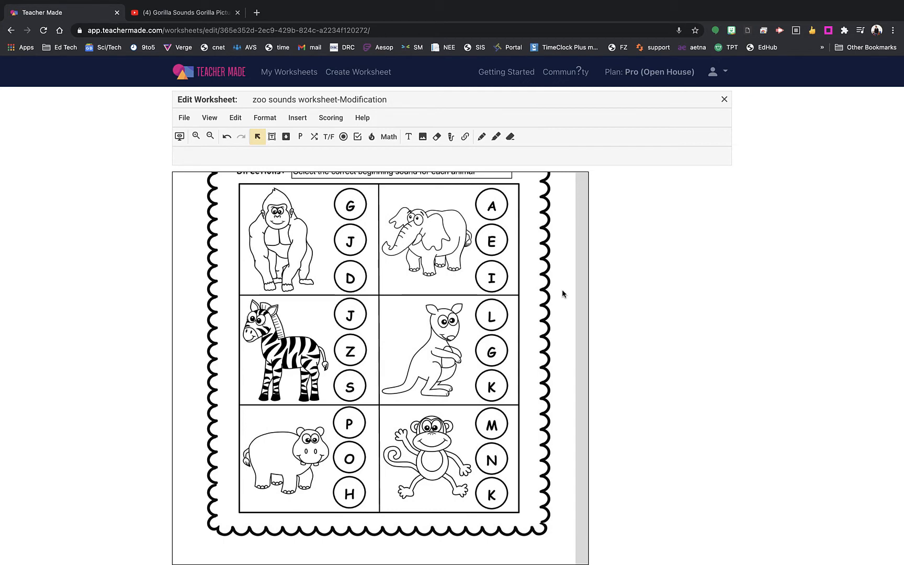
pyautogui.scroll(2, 563, 293)
pyautogui.scroll(-2, 562, 293)
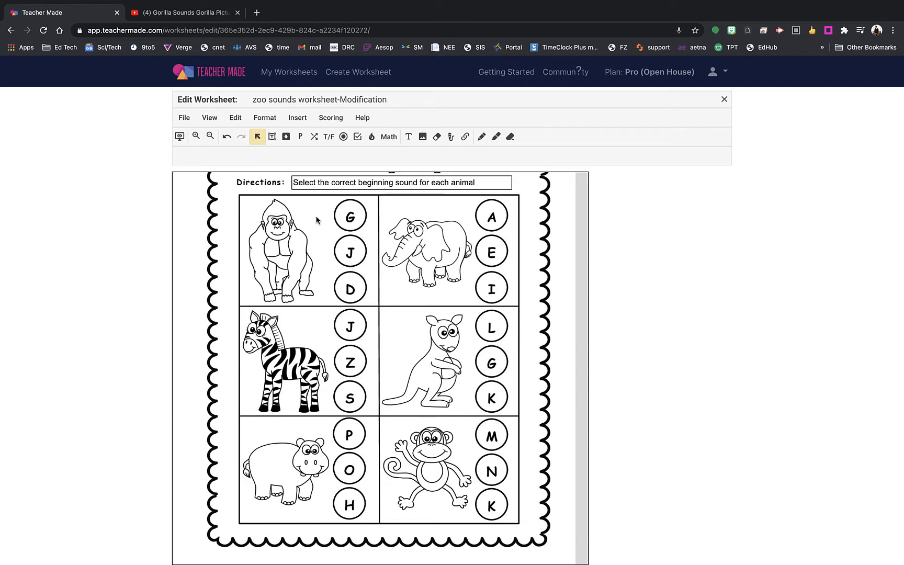
pyautogui.click(449, 139)
pyautogui.click(314, 212)
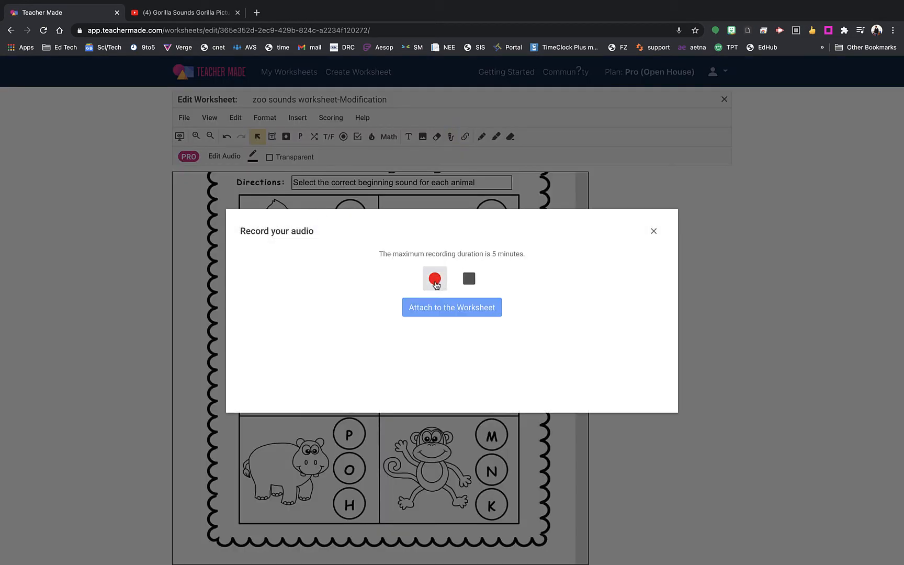
pyautogui.click(434, 279)
pyautogui.click(467, 280)
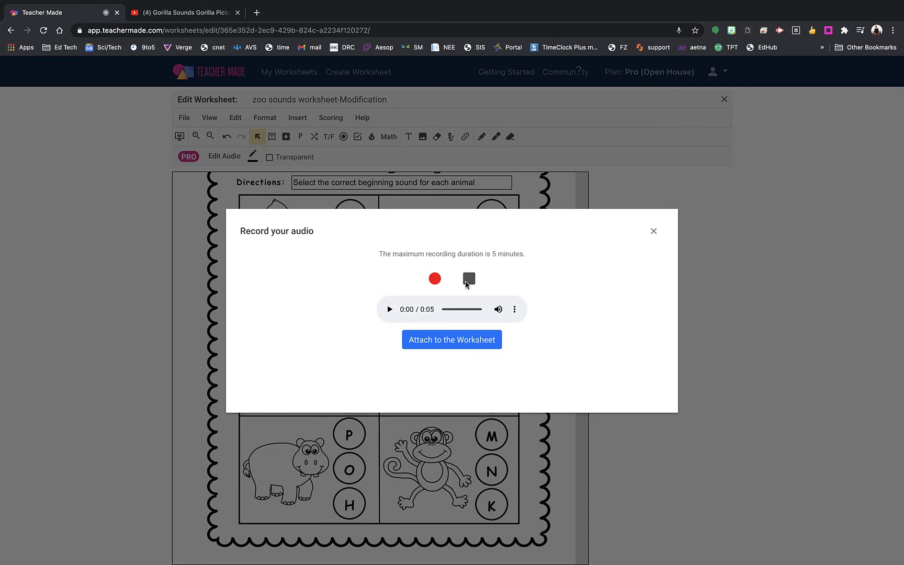
pyautogui.click(456, 343)
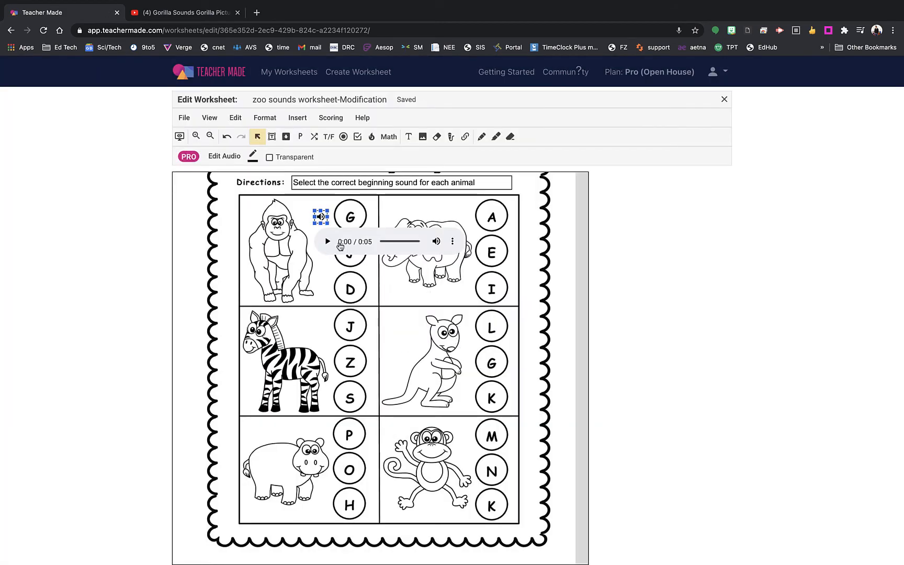
# Play the gorilla's audio recording and move its icon slightly closer to the gorilla's head
pyautogui.click(327, 242)
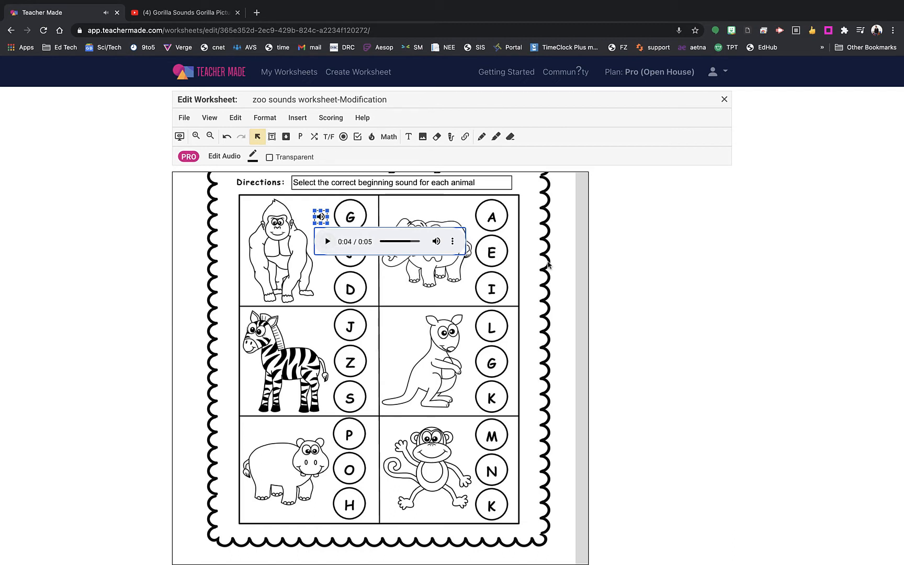
pyautogui.click(553, 281)
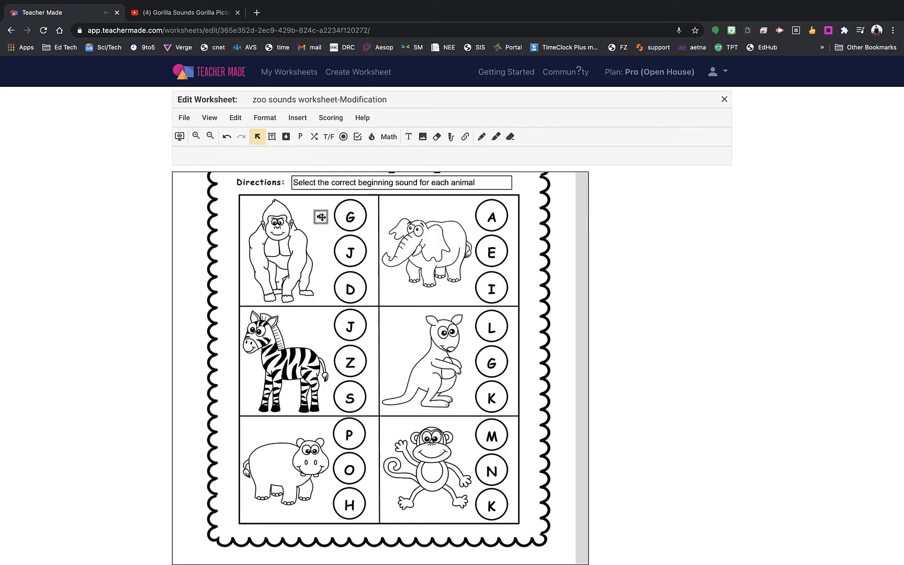
pyautogui.click(320, 216)
pyautogui.moveTo(316, 214); pyautogui.dragTo(314, 213)
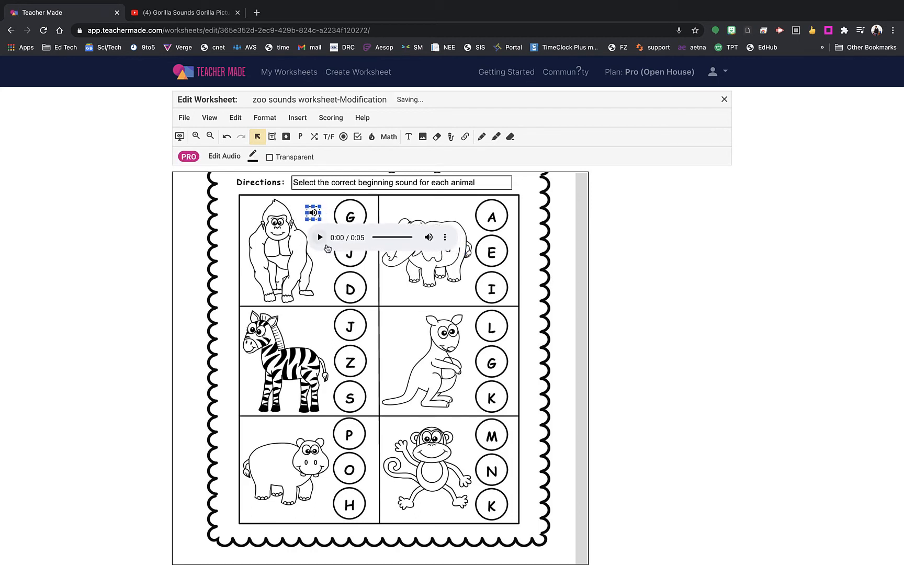
pyautogui.click(550, 286)
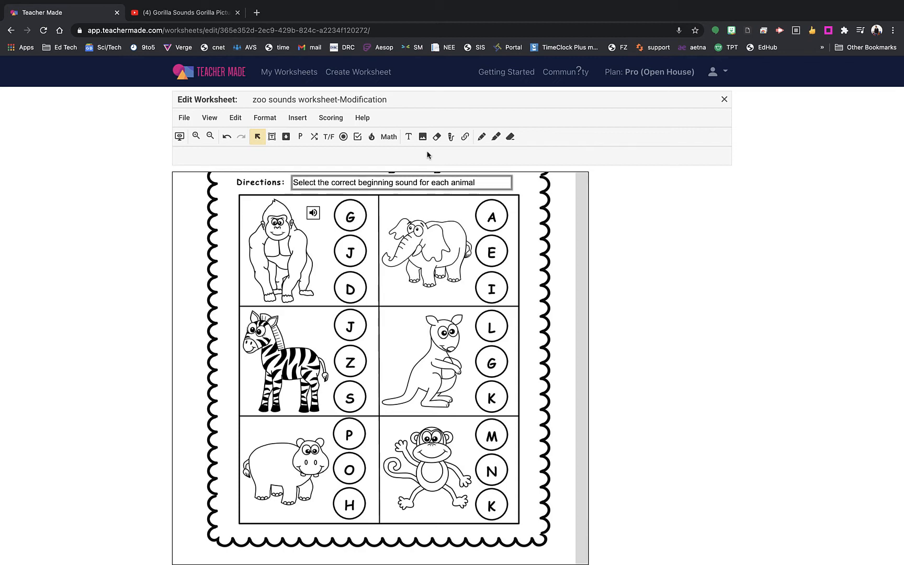
# Draw a link box just below the gorilla's audio icon and enter "Gorrillas" as its label
pyautogui.click(464, 137)
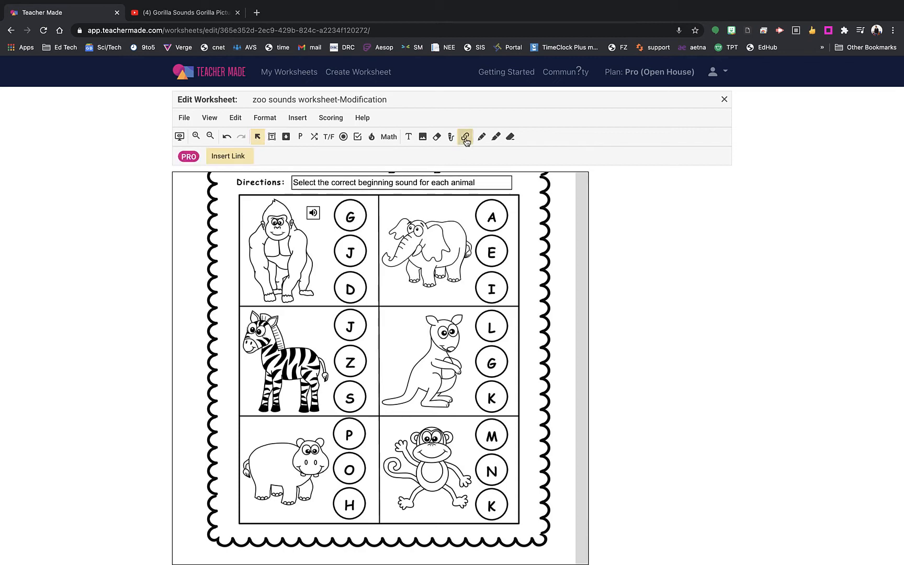
pyautogui.click(305, 228)
pyautogui.moveTo(305, 228); pyautogui.dragTo(336, 241)
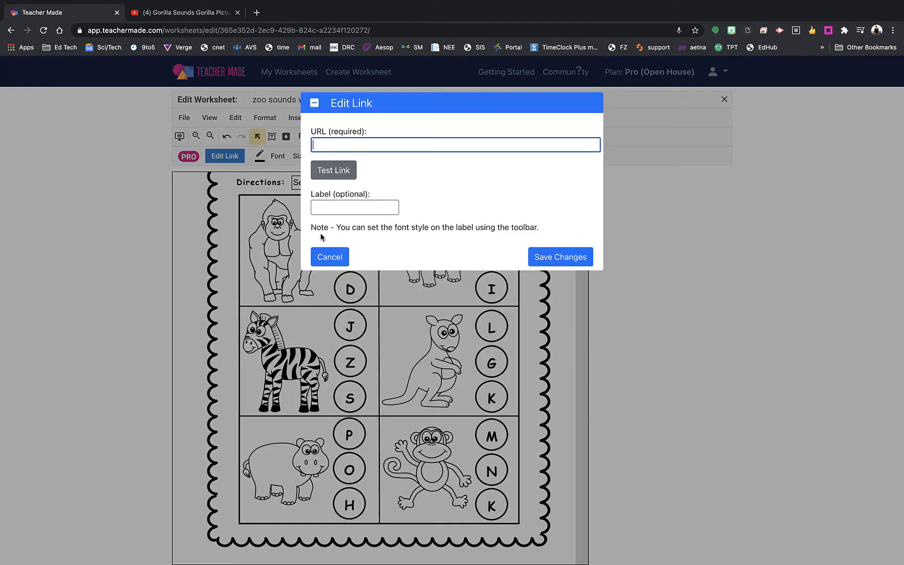
pyautogui.click(363, 206)
pyautogui.write('Gor')
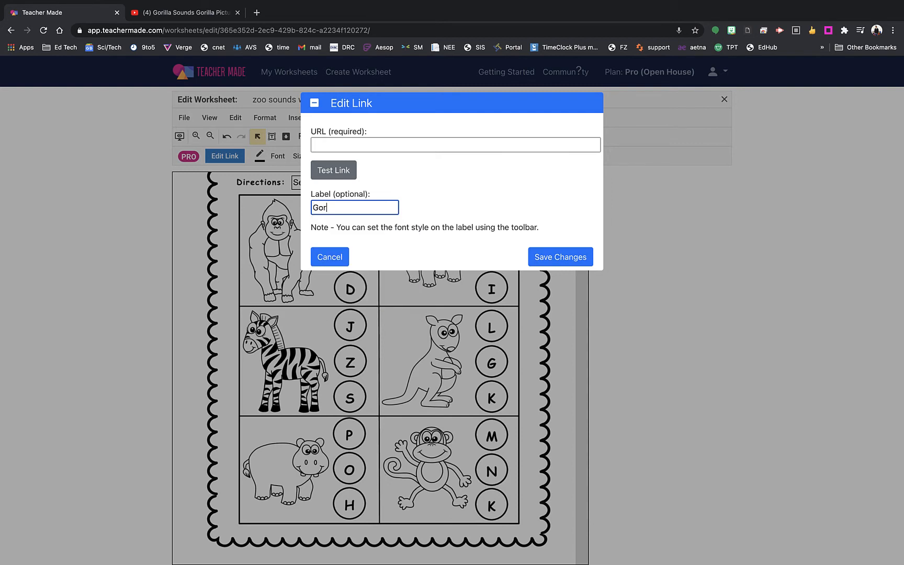
pyautogui.write('rillas')
# Switch to the YouTube tab and copy the URL of the gorilla sounds video
pyautogui.click(392, 147)
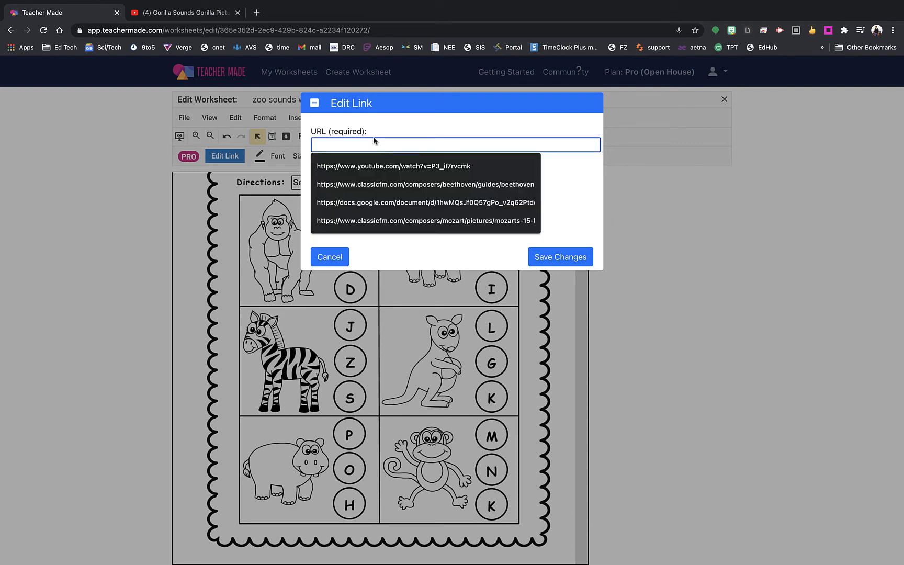
pyautogui.click(198, 14)
pyautogui.click(214, 29)
pyautogui.press('super+c')
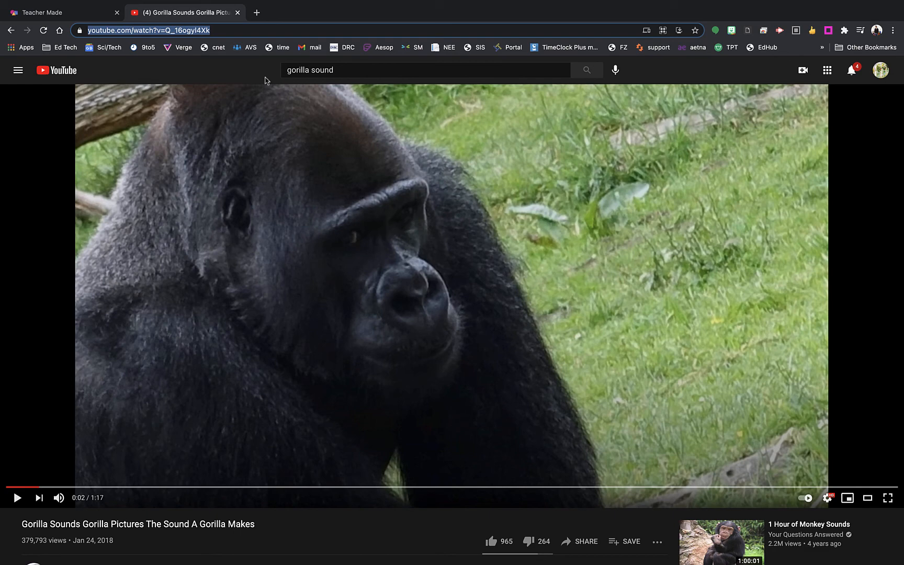
# Back in the TeacherMade link settings, correct the label to "Gorillas", then save the link with the copied video URL and nudge it closer to the audio icon
pyautogui.click(73, 19)
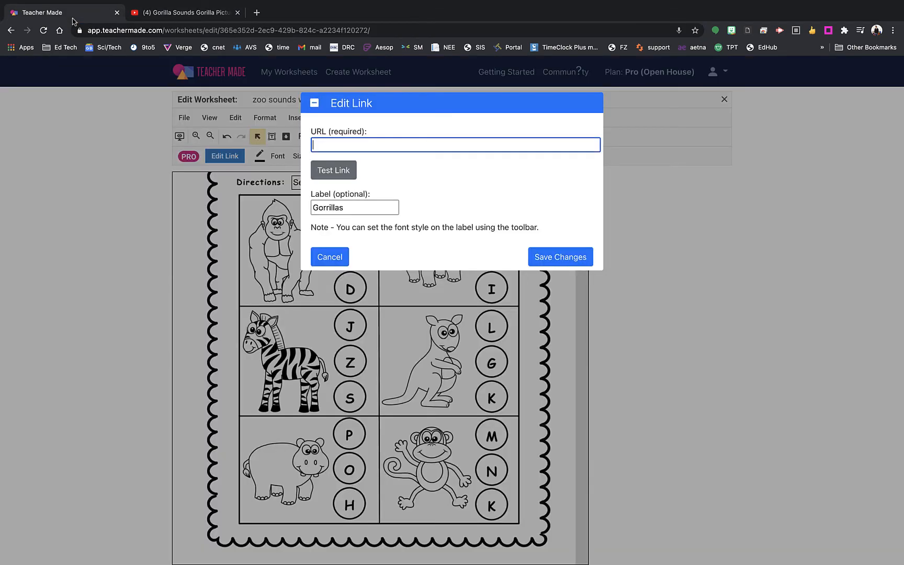
pyautogui.click(328, 207)
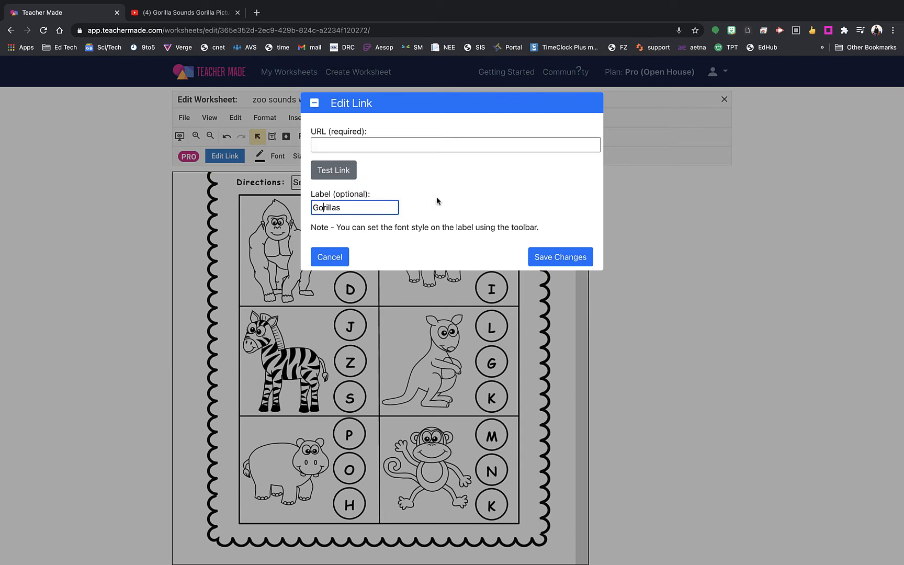
pyautogui.click(409, 146)
pyautogui.press('super+v')
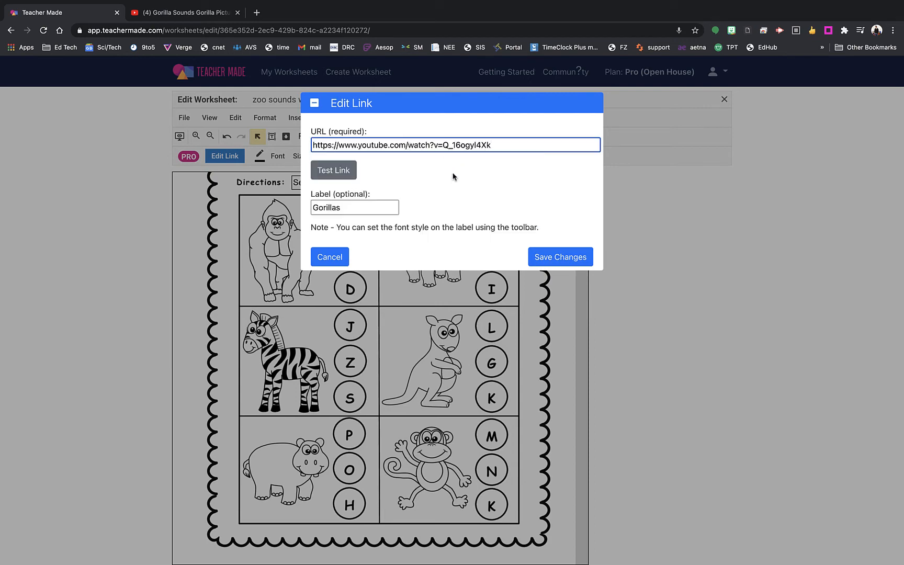
pyautogui.click(561, 257)
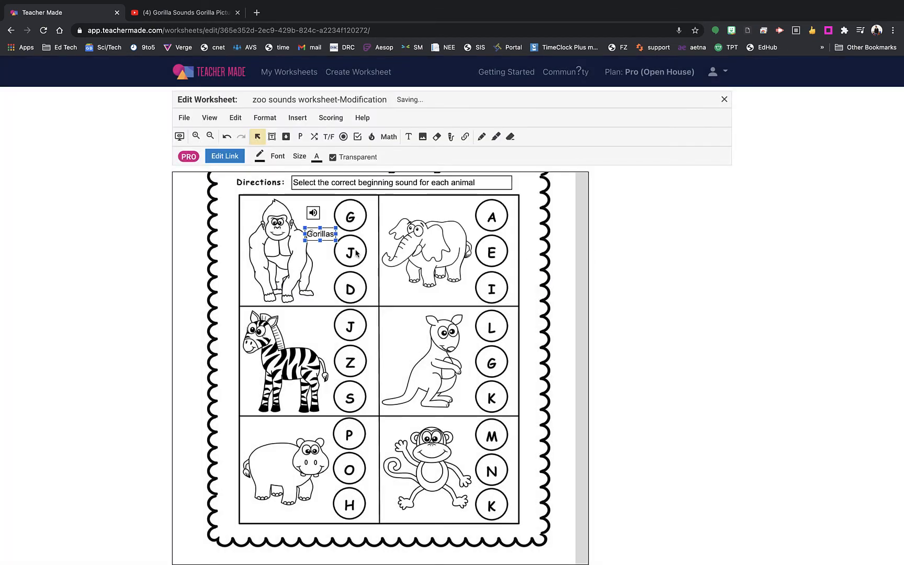
pyautogui.moveTo(320, 234)
pyautogui.mouseDown()
pyautogui.moveTo(255, 206)
pyautogui.moveTo(320, 231)
pyautogui.mouseUp()
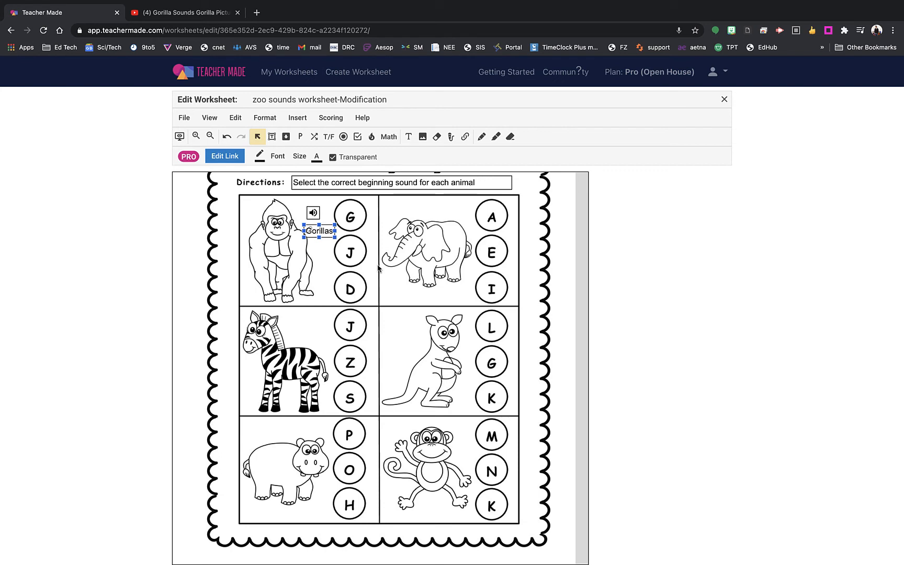
# Draw a hot spot over the letter G circle in the gorilla's box
pyautogui.click(322, 253)
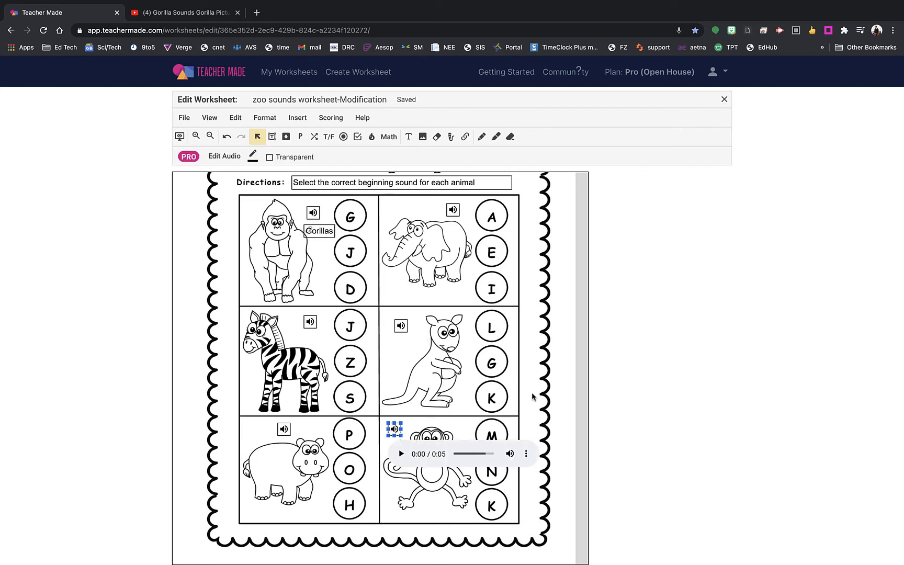
pyautogui.click(531, 394)
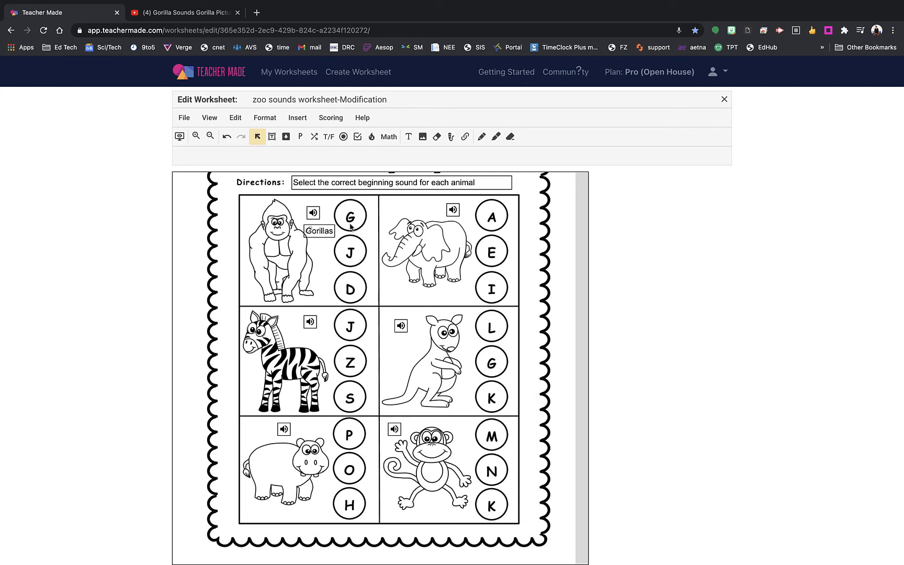
pyautogui.click(372, 137)
pyautogui.moveTo(335, 201); pyautogui.dragTo(368, 230)
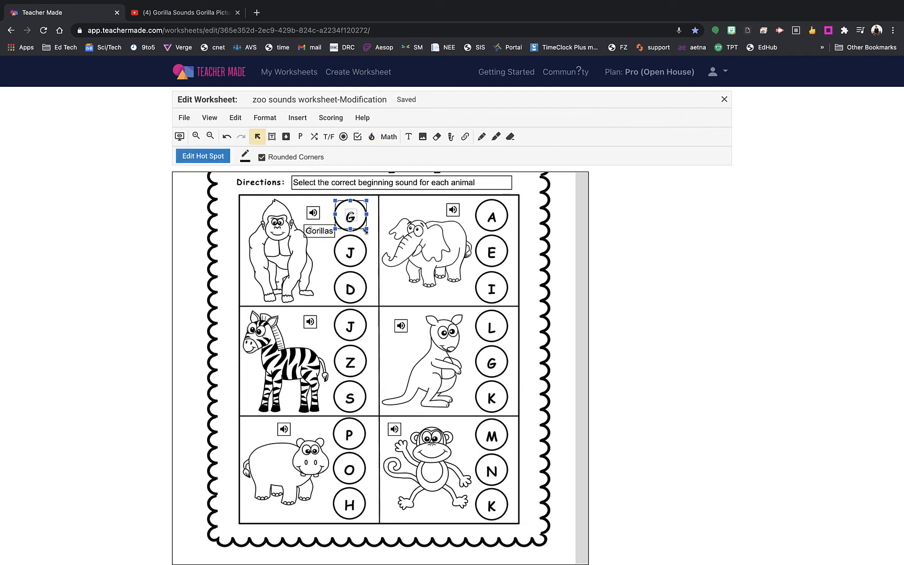
# Duplicate the G hot spot twice and place the copies over the gorilla's letters J and D
pyautogui.hotkey('ctrl', 'd')
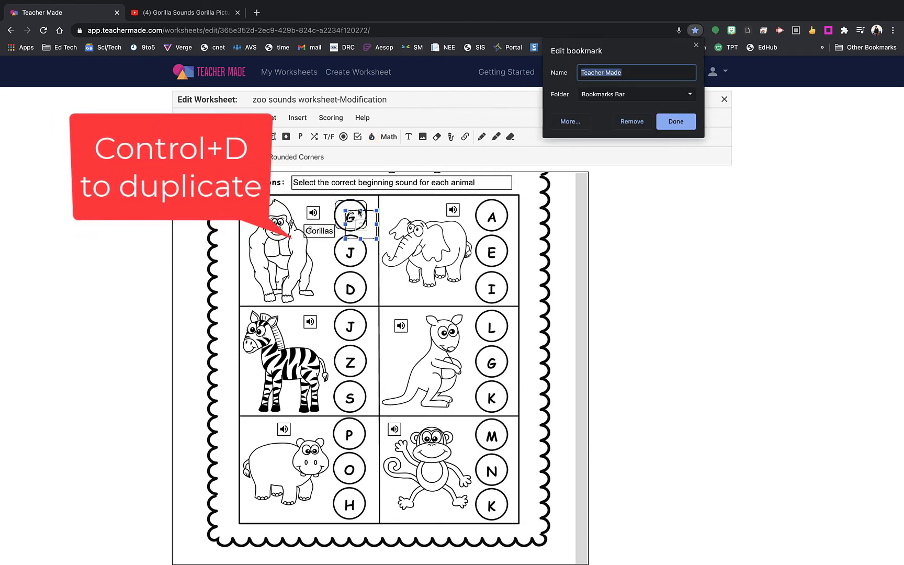
pyautogui.moveTo(372, 225); pyautogui.dragTo(361, 250)
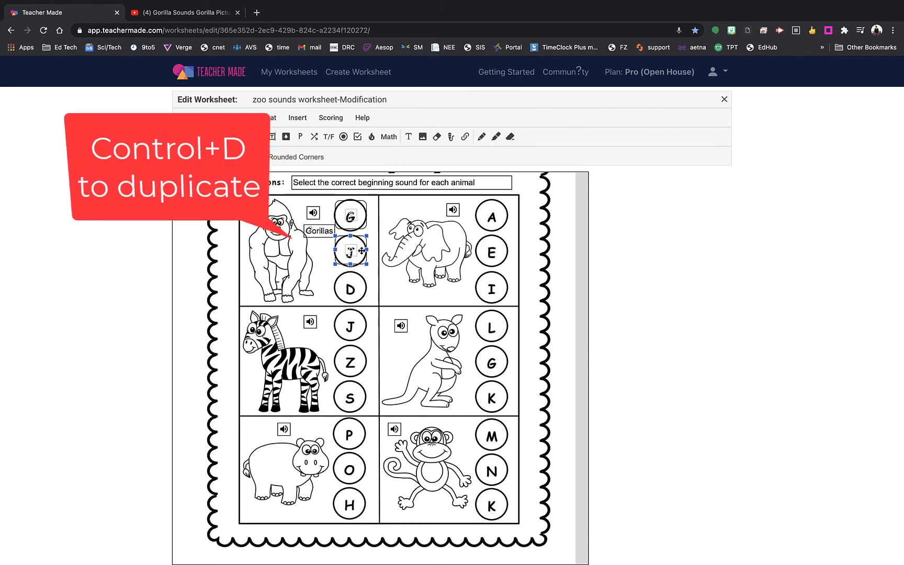
pyautogui.hotkey('ctrl', 'd')
pyautogui.moveTo(361, 253); pyautogui.dragTo(357, 293)
# Set the G hot spot to score when the student clicks it, and save the changes
pyautogui.click(359, 215)
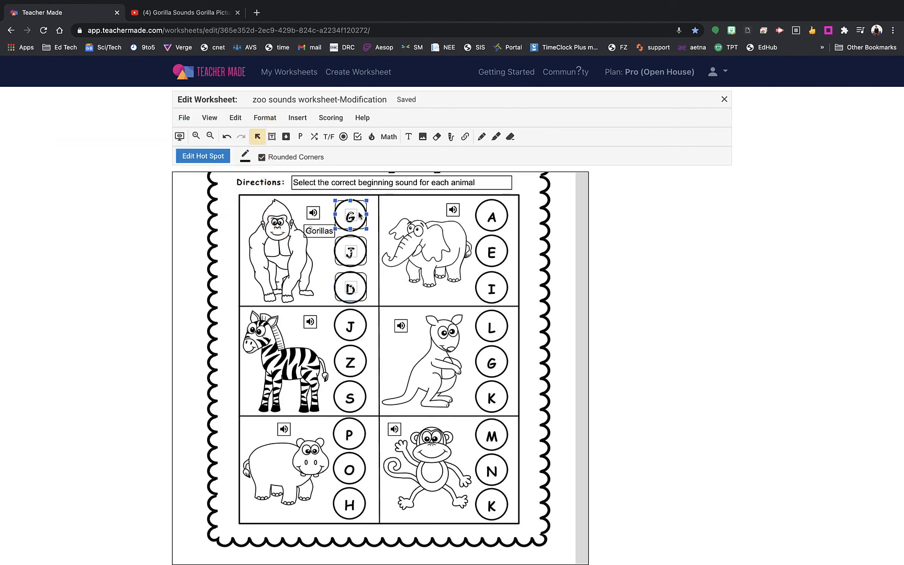
pyautogui.doubleClick(360, 214)
pyautogui.click(332, 168)
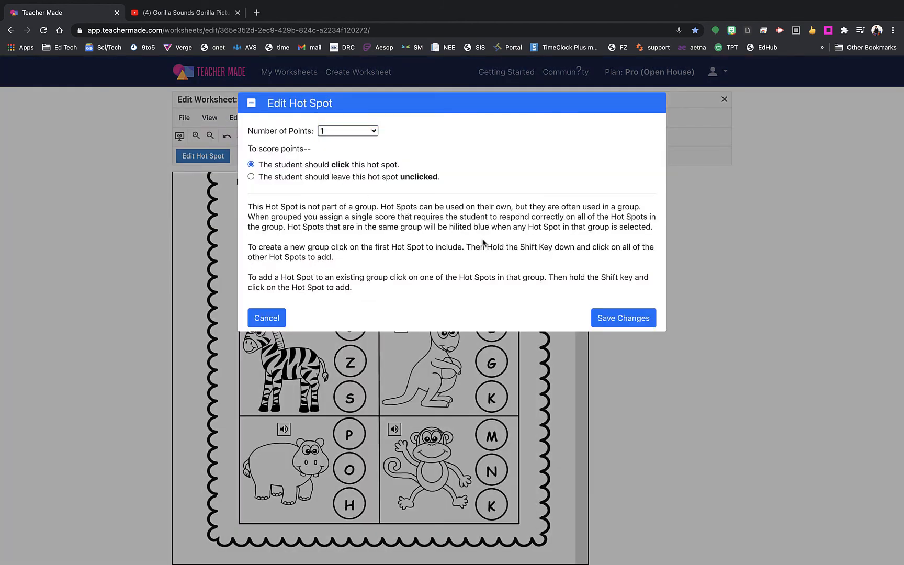
pyautogui.click(604, 319)
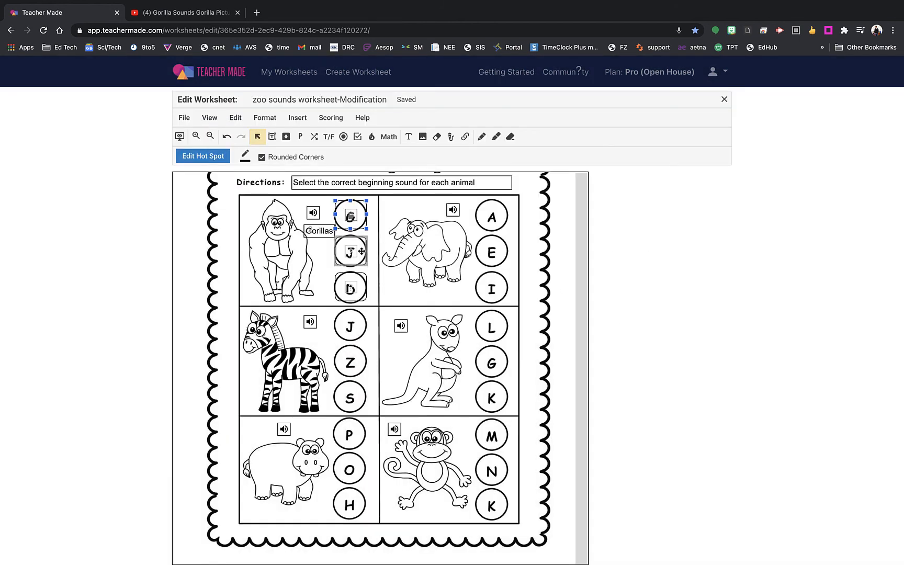
# Set both the J and D hot spots to score when the student leaves them unclicked, saving each change
pyautogui.doubleClick(361, 251)
pyautogui.click(411, 177)
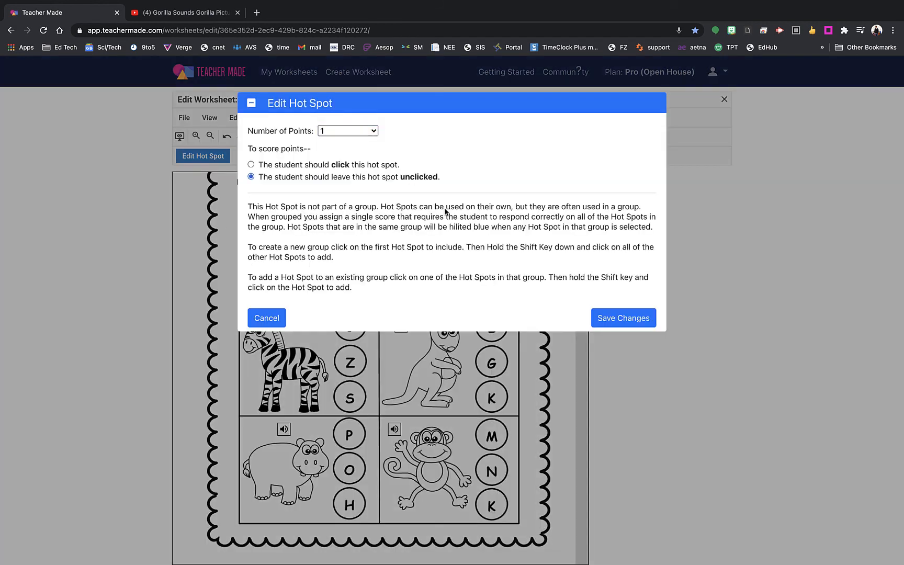
pyautogui.click(599, 312)
pyautogui.doubleClick(349, 285)
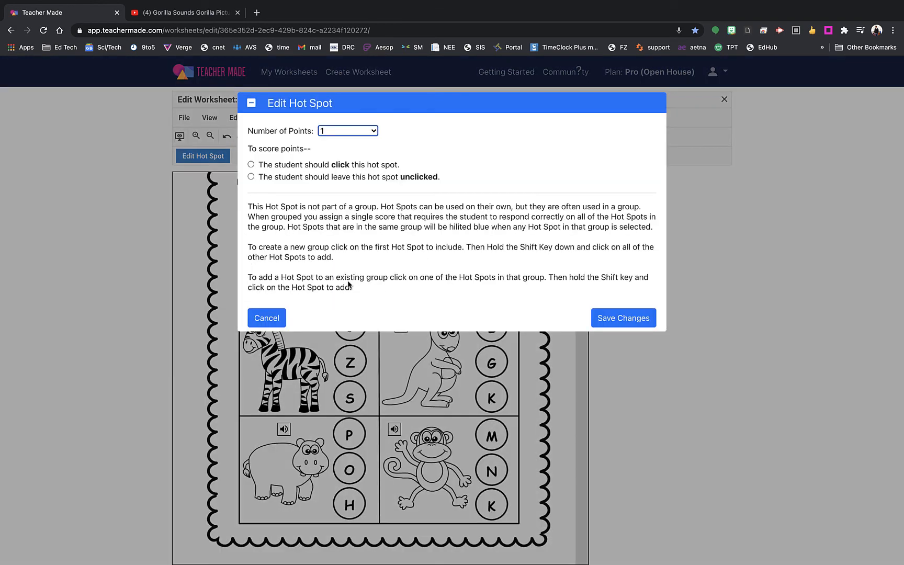
pyautogui.click(392, 176)
pyautogui.click(594, 316)
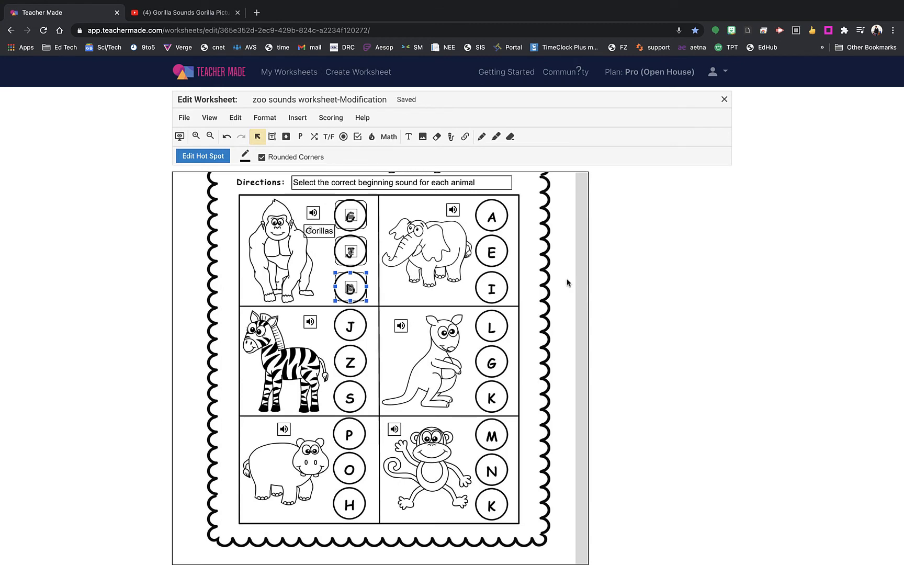
# Preview the worksheet as a student, select G as the gorilla's beginning sound and look over the page
pyautogui.click(179, 137)
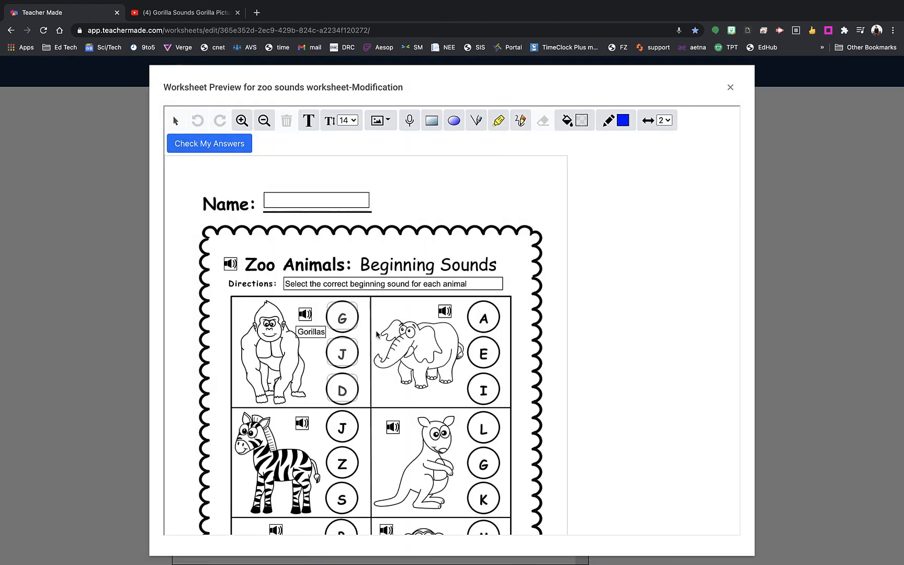
pyautogui.scroll(-2, 377, 334)
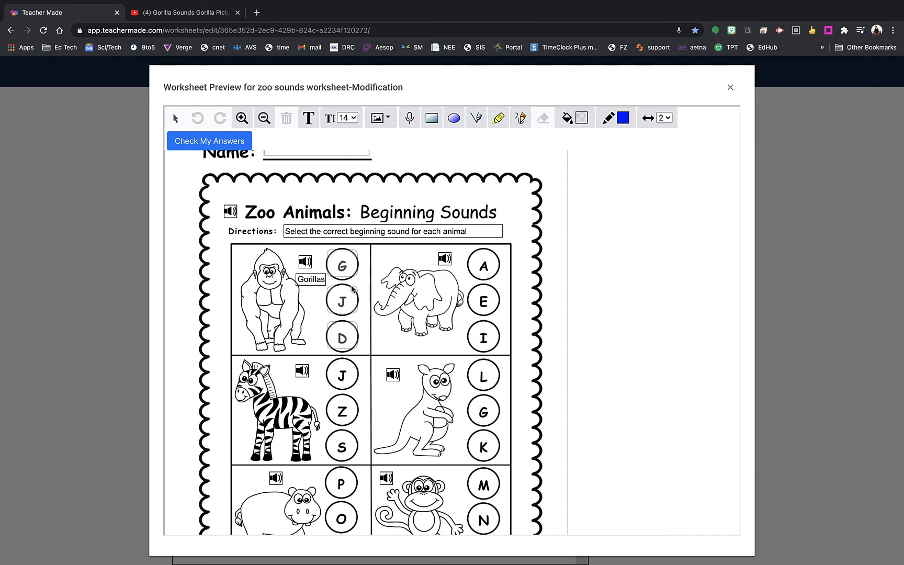
pyautogui.click(344, 270)
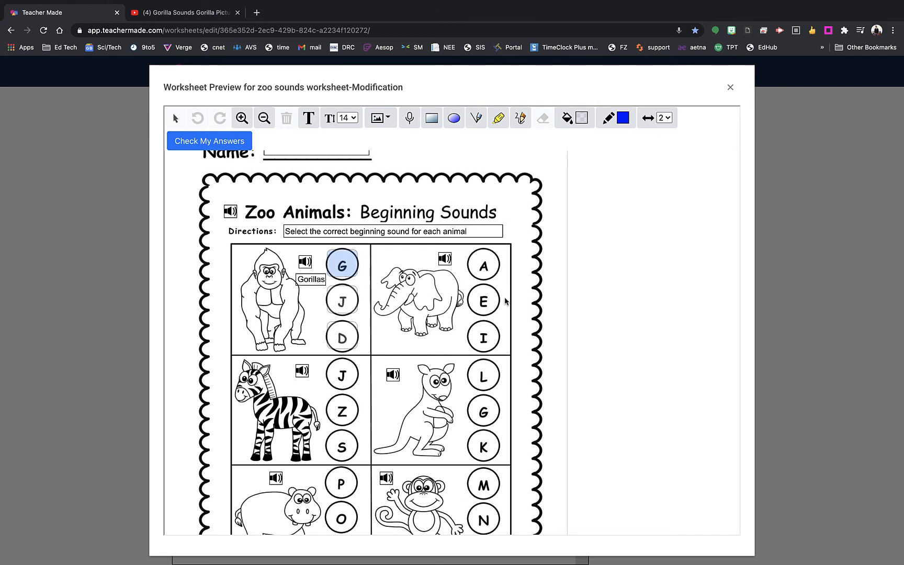
pyautogui.scroll(-4, 517, 322)
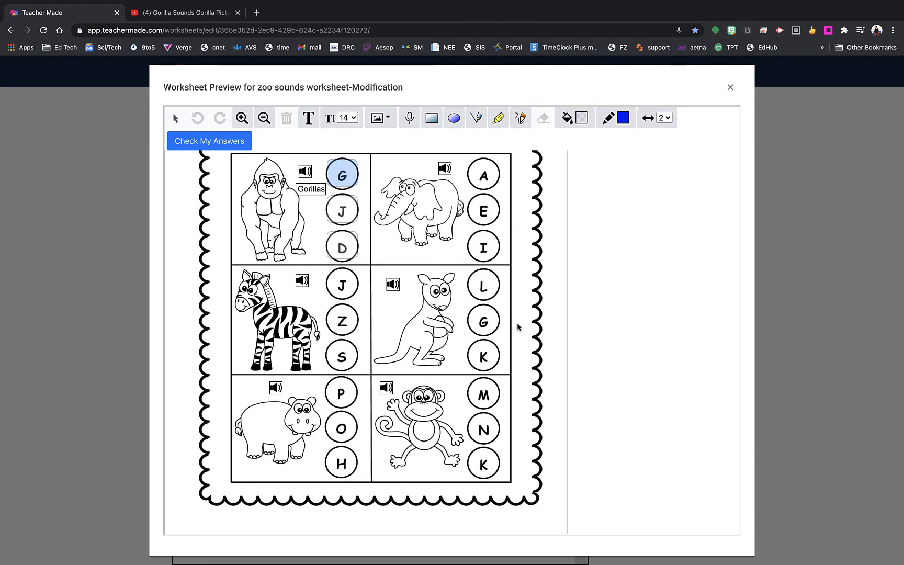
pyautogui.scroll(4, 517, 322)
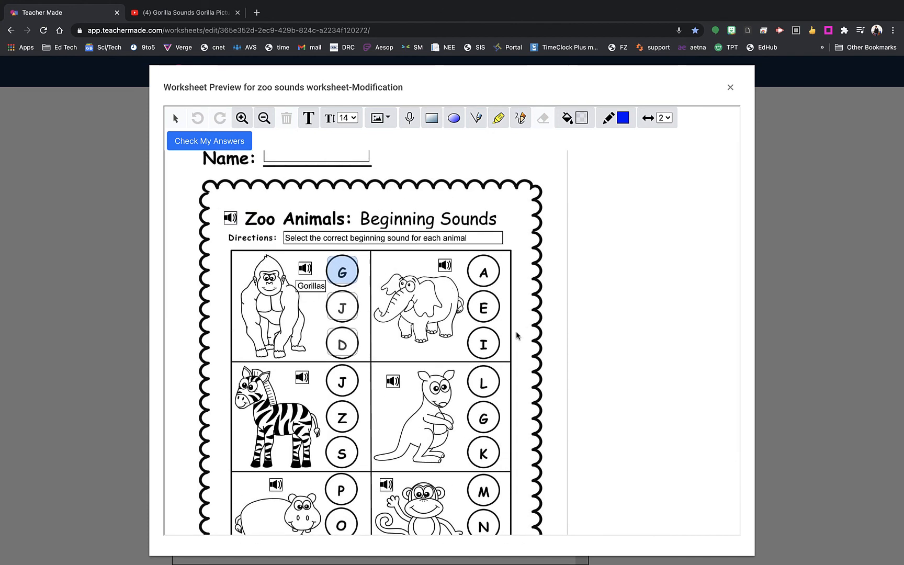
pyautogui.scroll(-2, 517, 335)
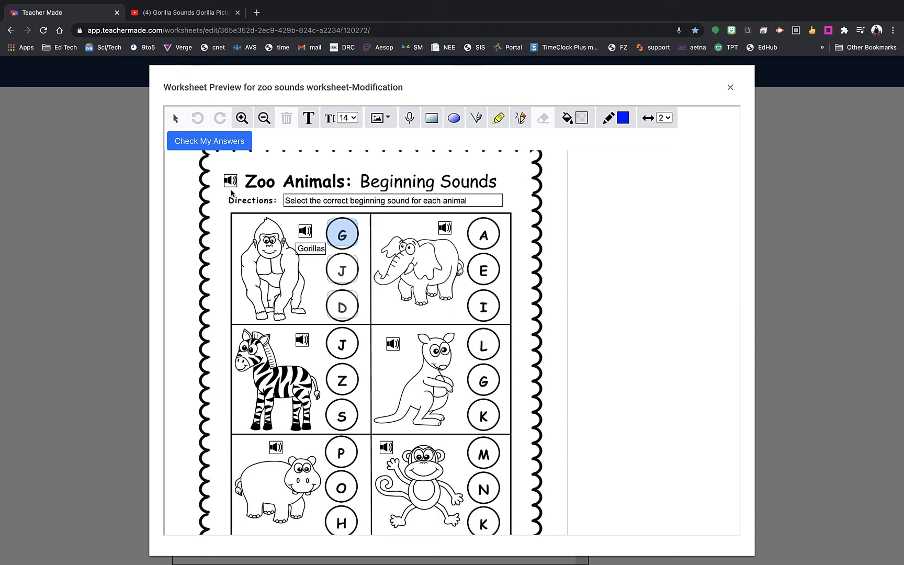